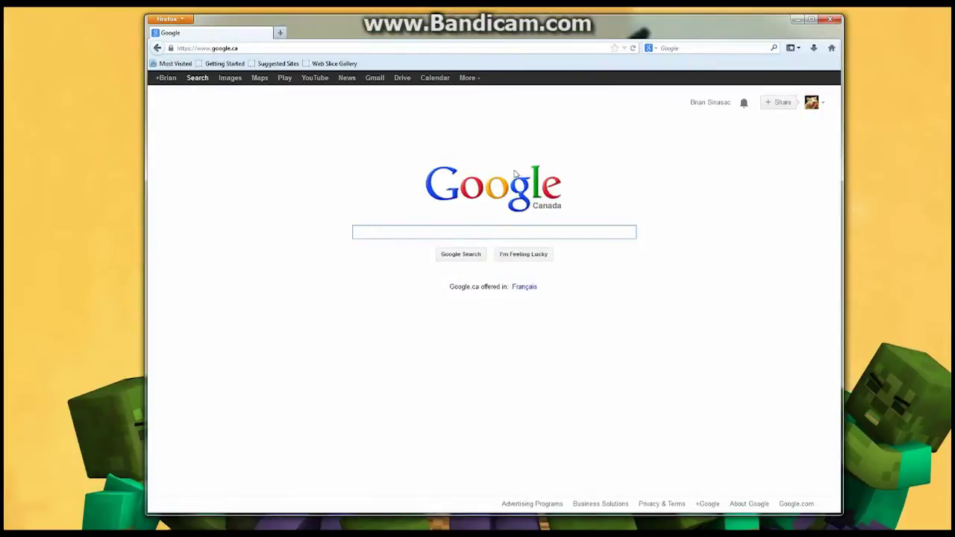
Run a Google search for 'mineways' in Firefox.
text(mineways)
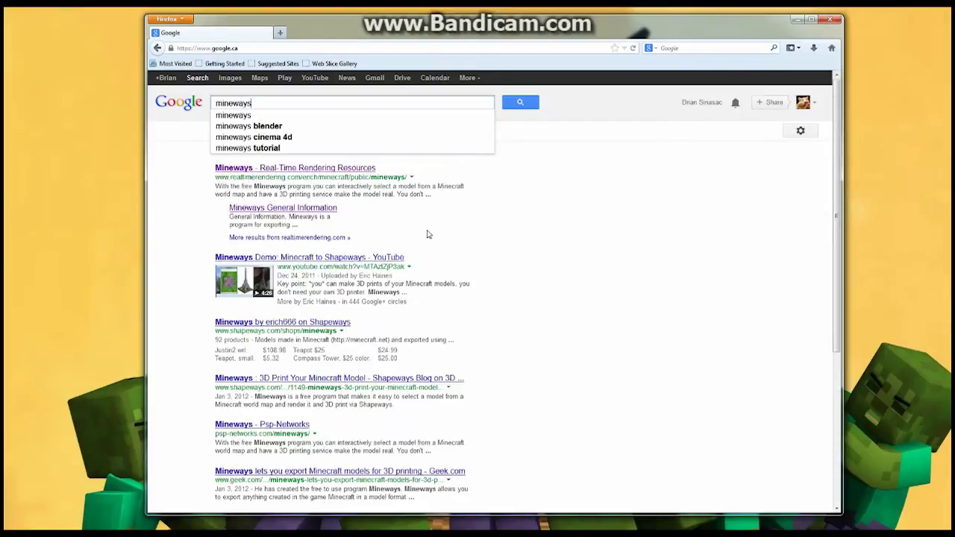
key(Return)
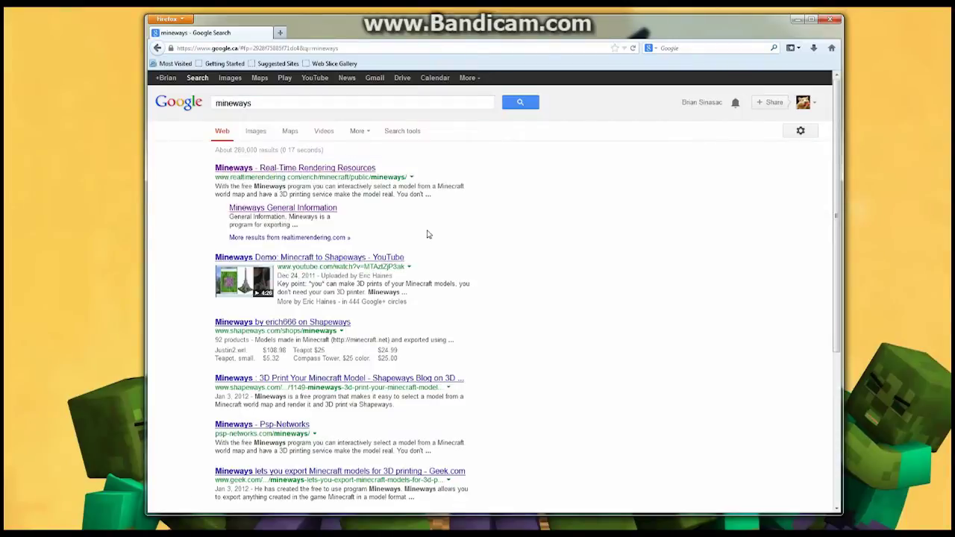
Open the 'Mineways - Real-Time Rendering Resources' result page.
click(343, 169)
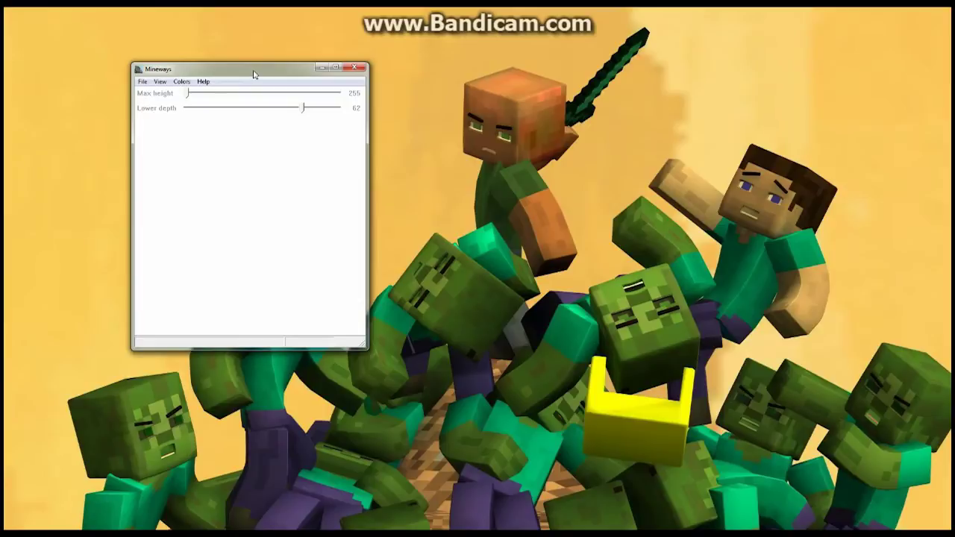
Show the Open World submenu listing saved worlds like Animation Superflat and Quest for Eden.
click(142, 81)
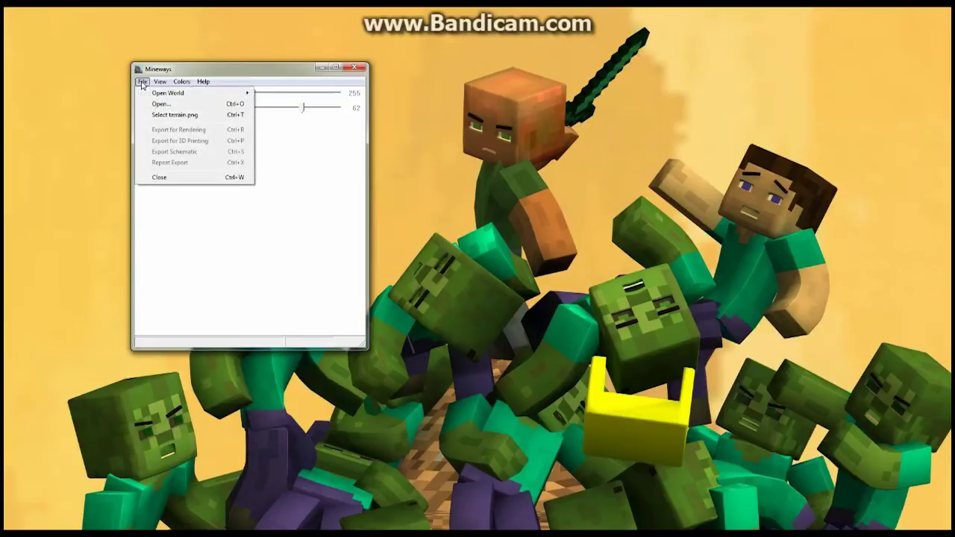
mouse_move(171, 93)
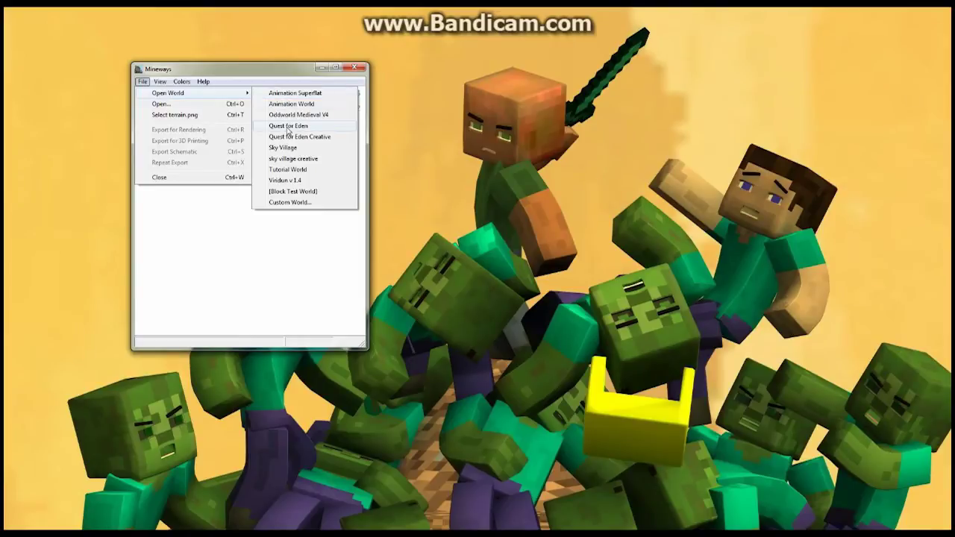
Load the Quest for Eden world and set the lower depth to 36.
click(287, 125)
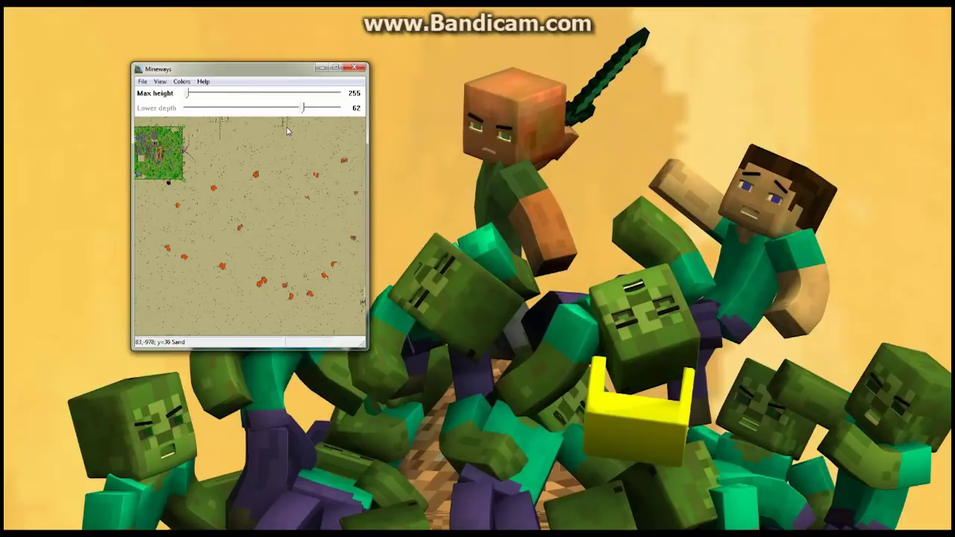
drag(302, 108, 318, 107)
Frame the green walled town in a larger window and drag a selection box around it.
drag(219, 165, 316, 220)
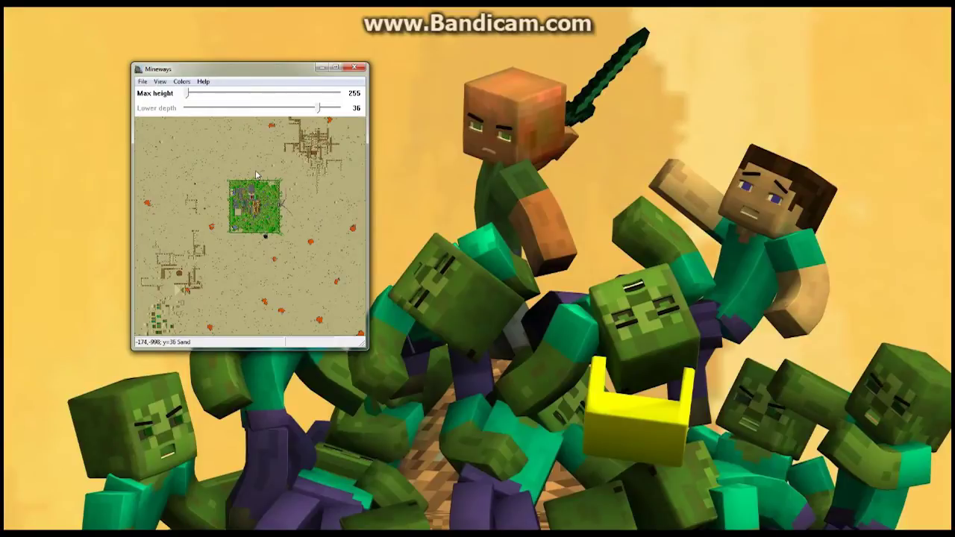
drag(325, 226, 299, 221)
drag(365, 346, 560, 393)
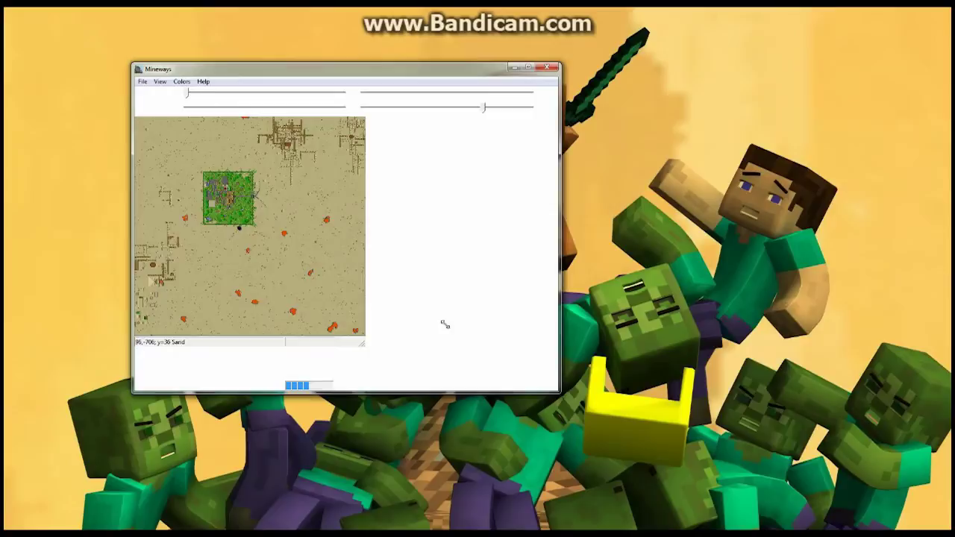
drag(403, 261, 454, 267)
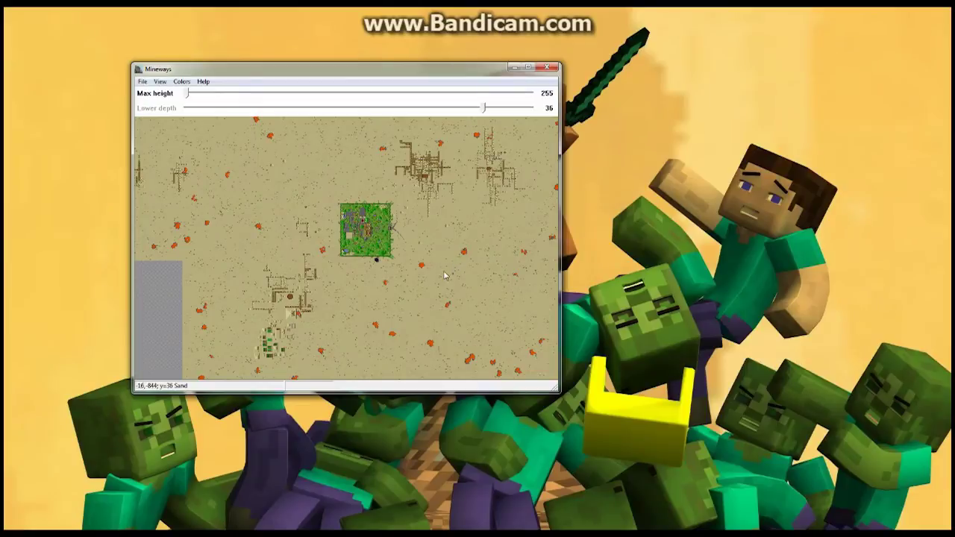
scroll(416, 273, up, 4)
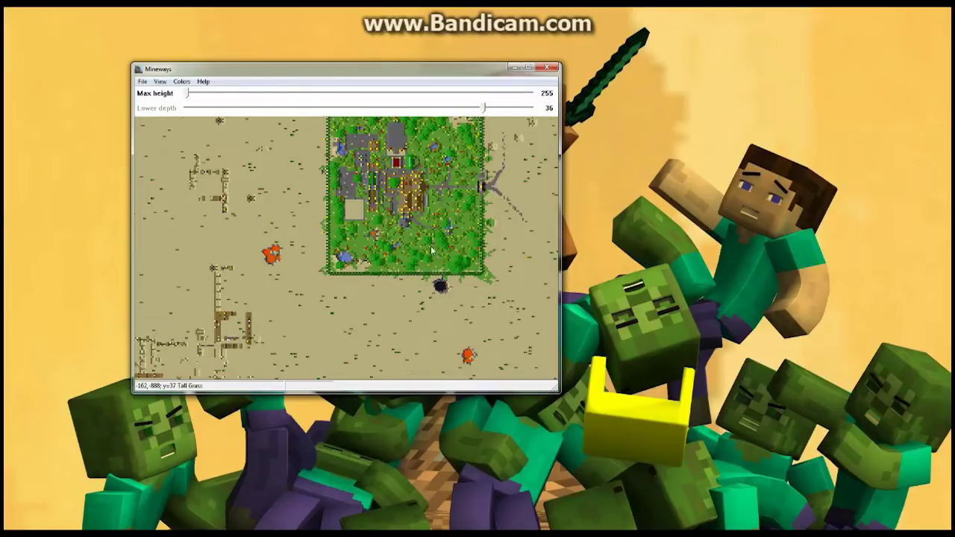
drag(513, 209, 457, 265)
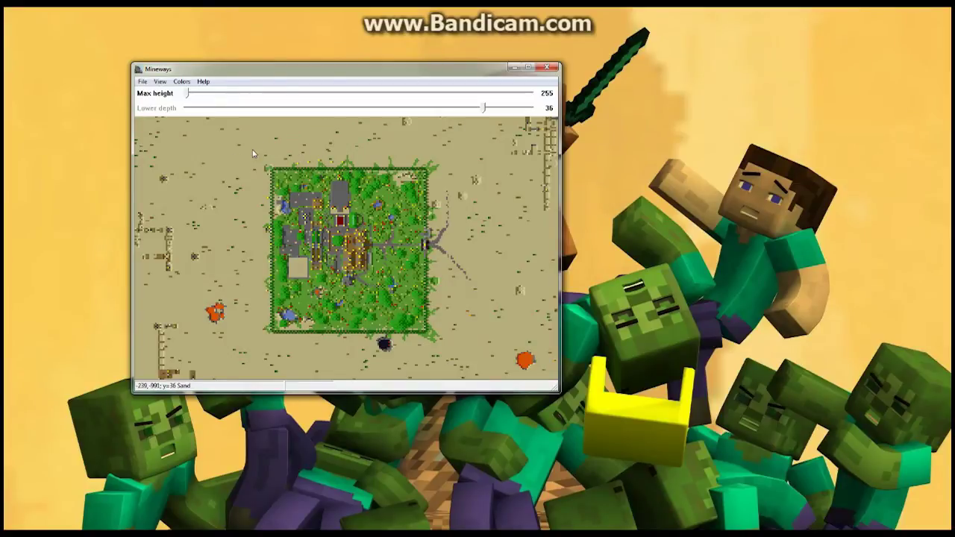
drag(255, 150, 488, 355)
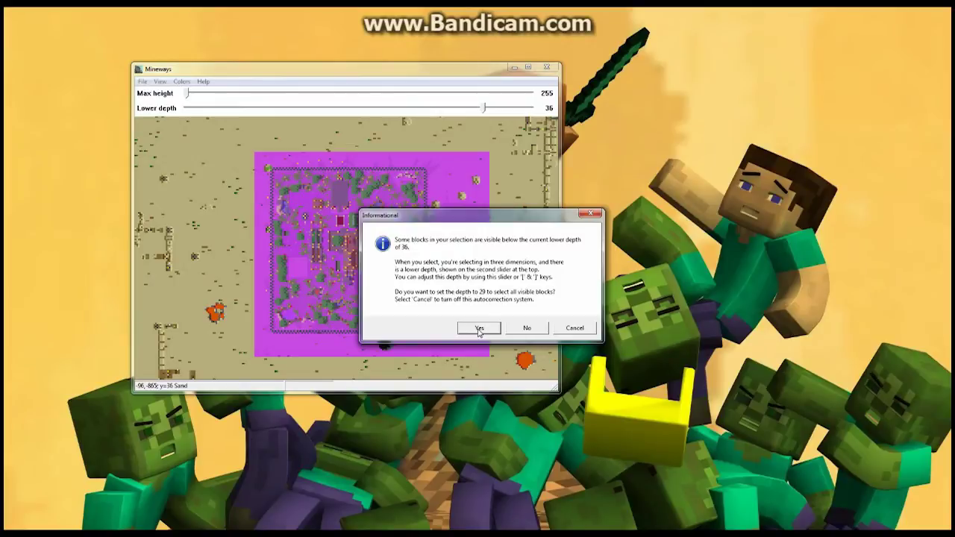
Accept lowering the depth to 29 so every town block is included.
click(479, 328)
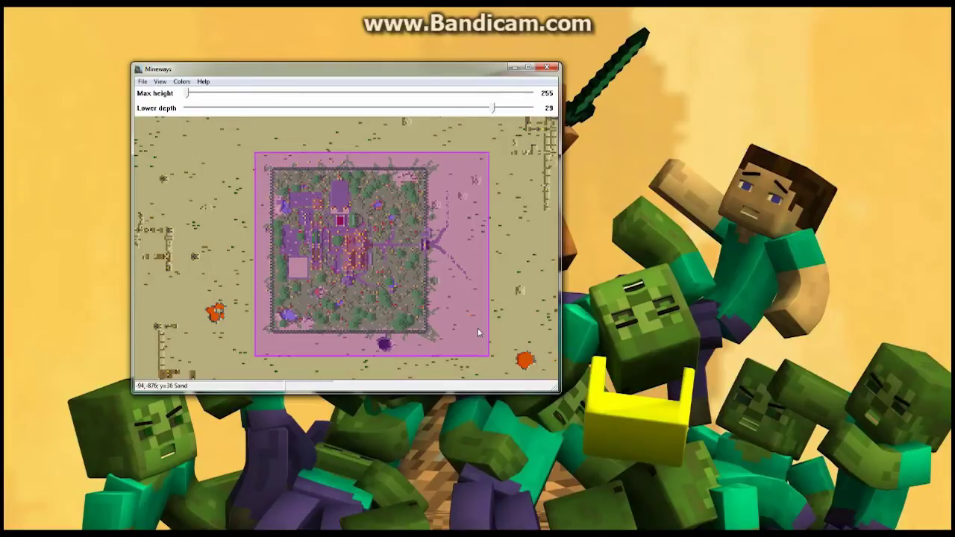
click(141, 82)
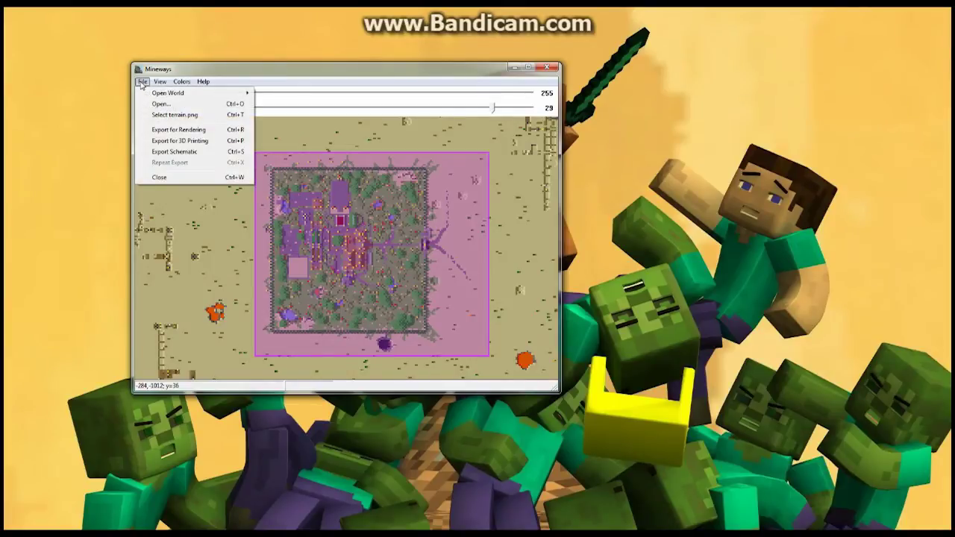
Export the selection for rendering as QuestForEden.obj in the maya assets folder.
click(190, 132)
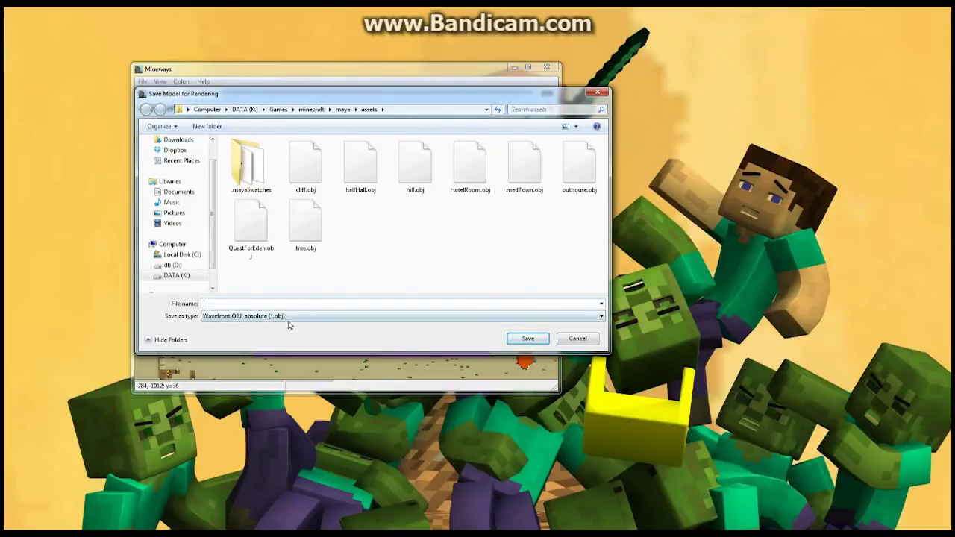
click(249, 228)
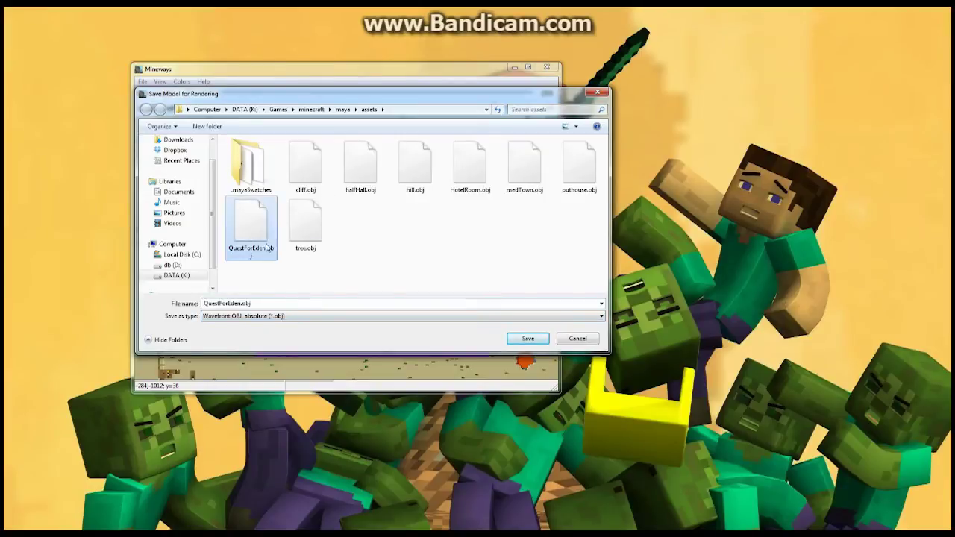
click(528, 339)
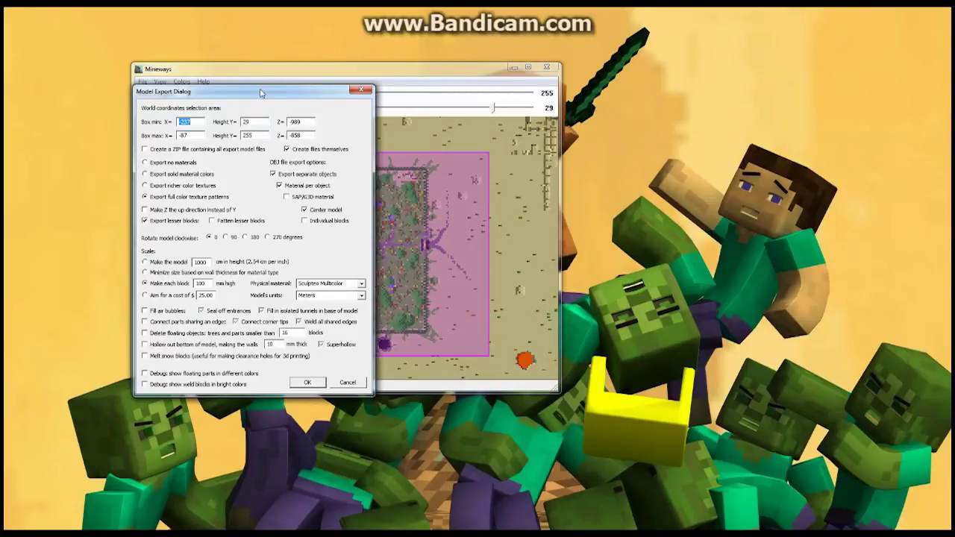
Make each exported block 1600 mm in the Model Export dialog.
drag(263, 91, 629, 94)
drag(717, 78, 717, 76)
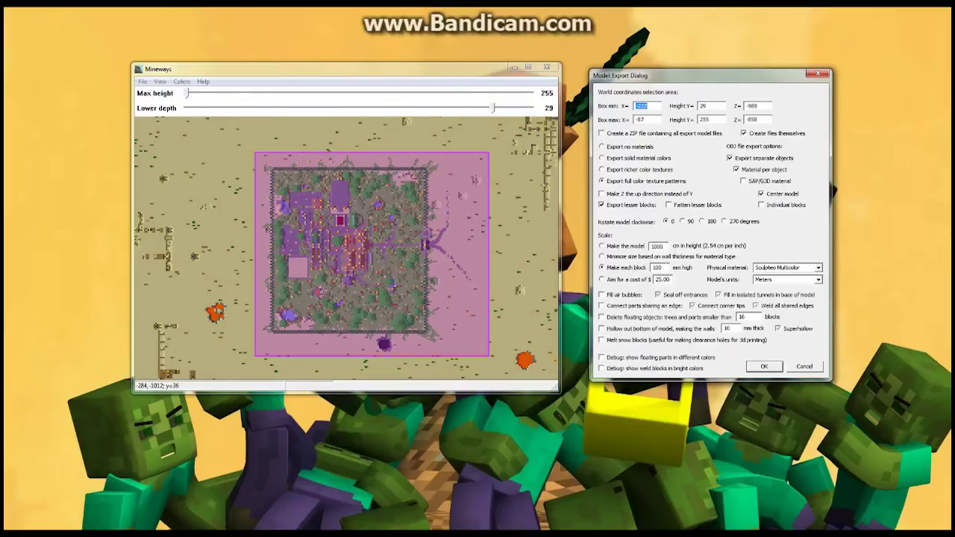
double_click(656, 267)
text(1600)
Export the town to QuestForEden.obj and bring up the File menu in the empty Maya scene.
click(763, 367)
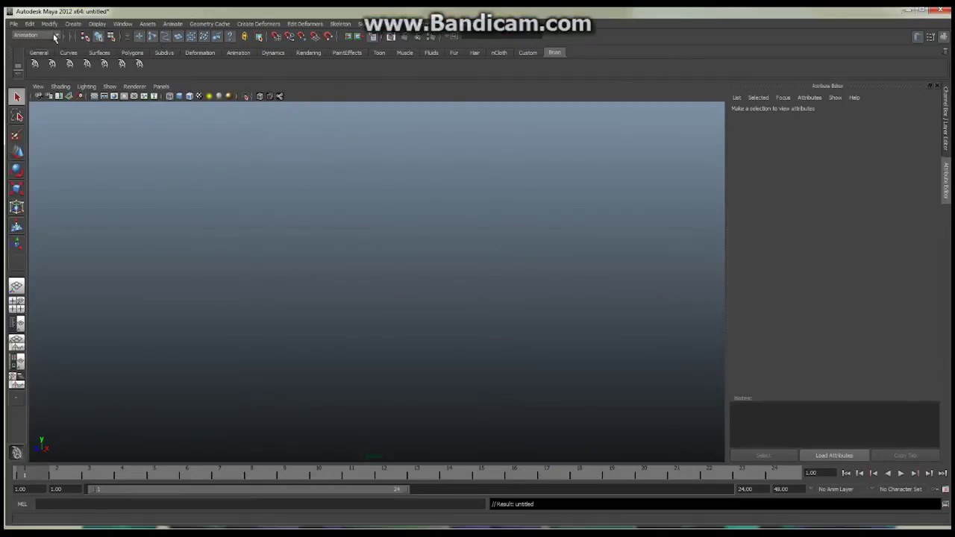
click(14, 26)
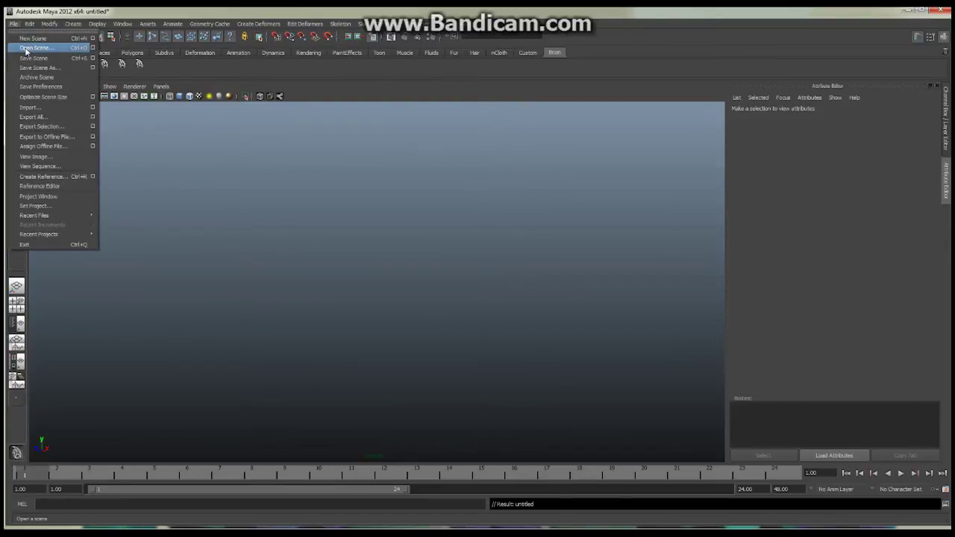
Open the Import dialog on the maya assets folder containing QuestForEden.obj.
click(34, 107)
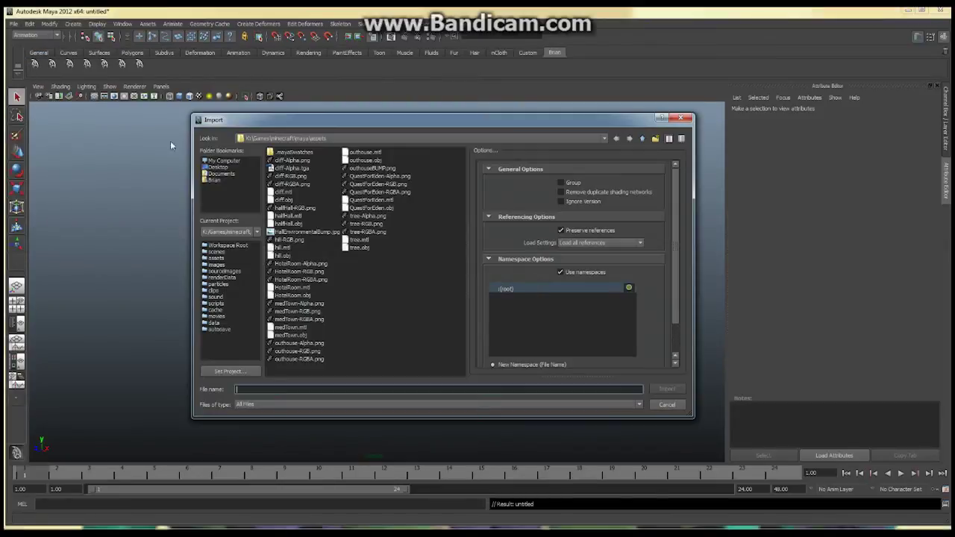
Import QuestForEden.obj, then zoom out and orbit to see the whole wireframe town.
double_click(371, 208)
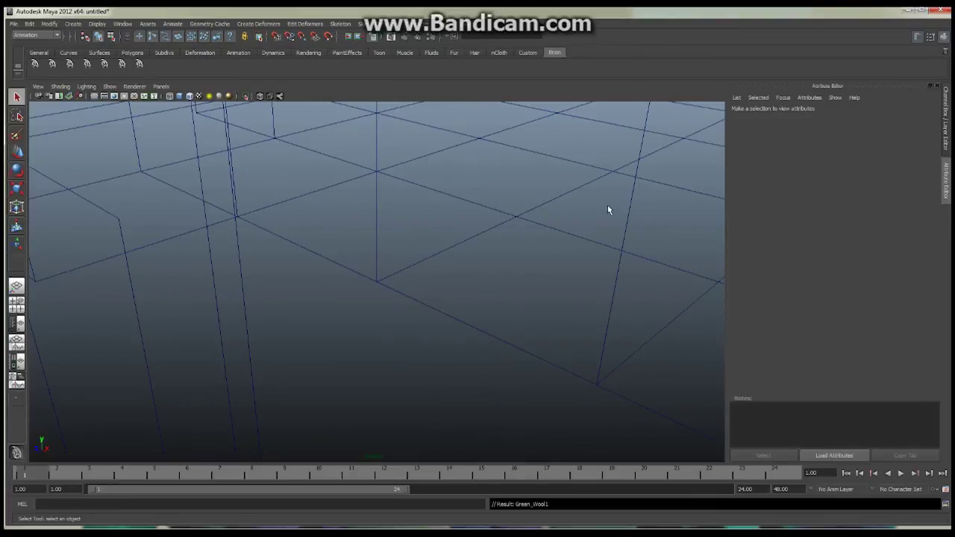
scroll(410, 199, down, 10)
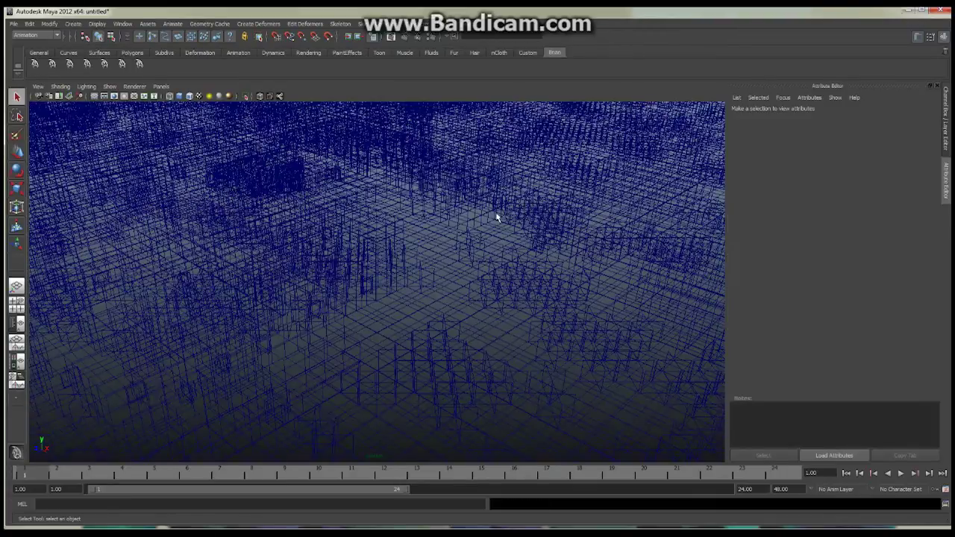
scroll(497, 217, down, 15)
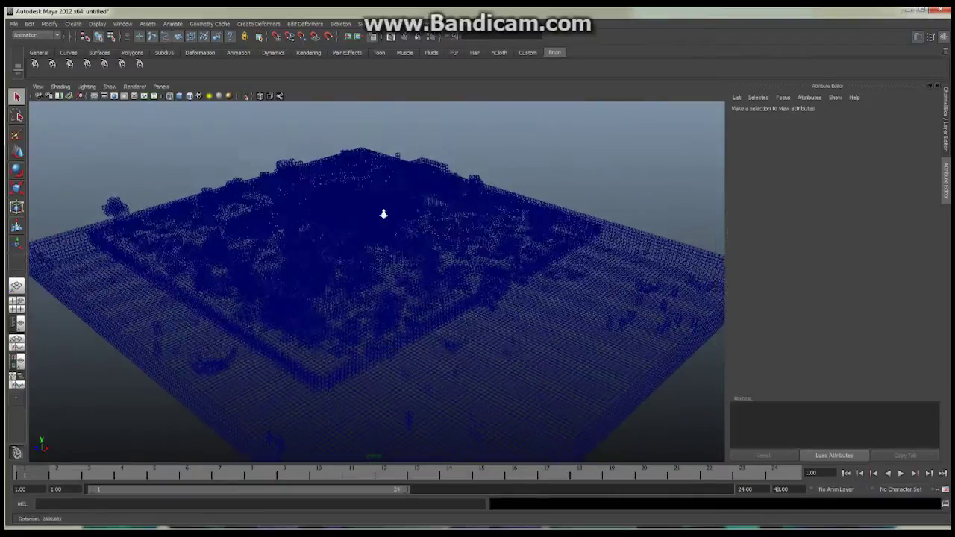
scroll(383, 214, down, 10)
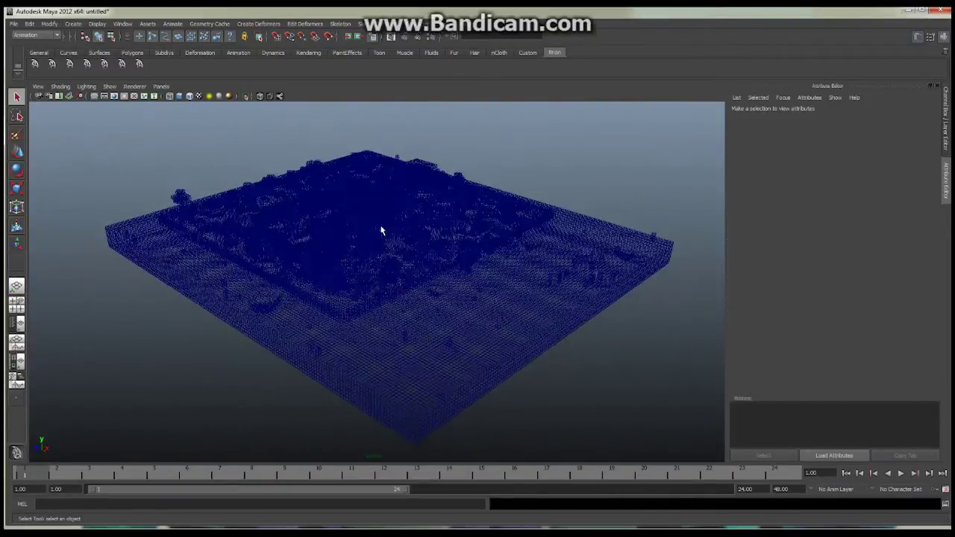
mouse_move(380, 230)
alt+mouse_down()
mouse_move(428, 271)
mouse_move(380, 236)
alt+mouse_up()
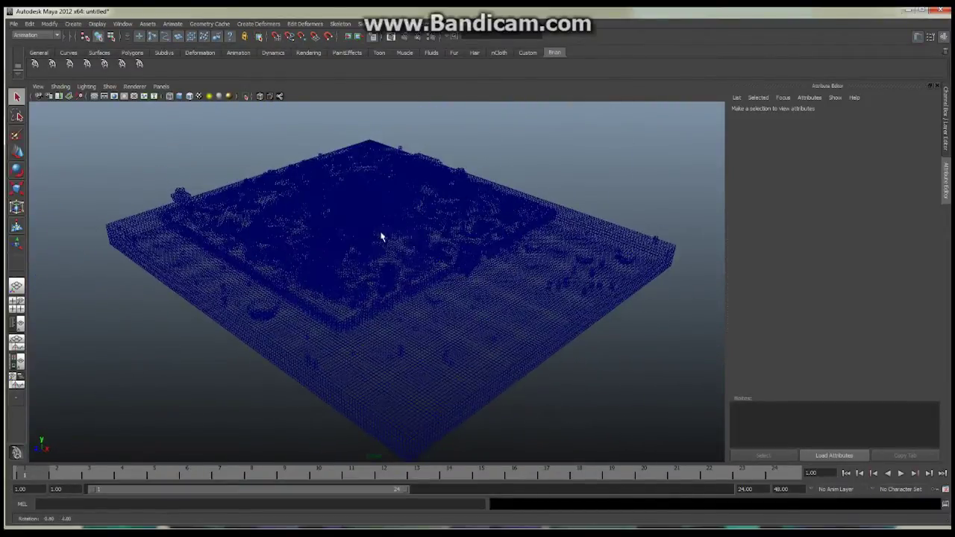
scroll(382, 236, down, 3)
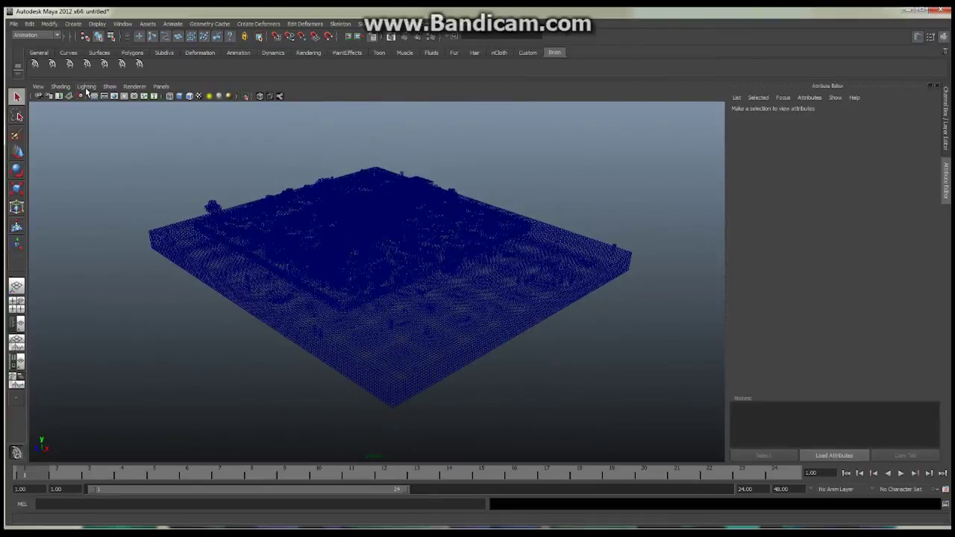
Switch the viewport to Smooth Shade All and turn on Hardware Texturing to display block textures.
click(60, 87)
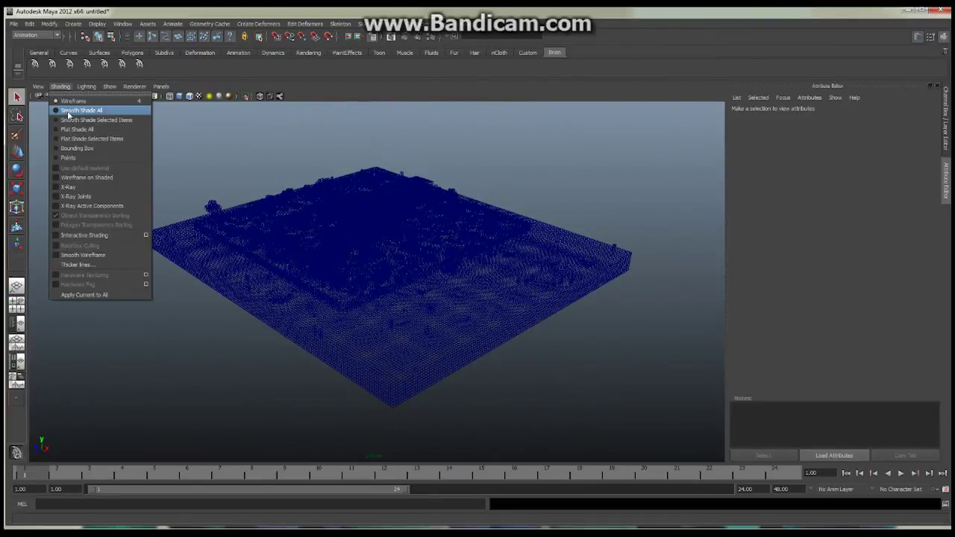
click(68, 114)
mouse_move(367, 294)
alt+mouse_down()
mouse_move(246, 271)
mouse_move(241, 279)
mouse_move(271, 297)
mouse_move(342, 309)
mouse_move(367, 291)
mouse_move(356, 283)
alt+mouse_up()
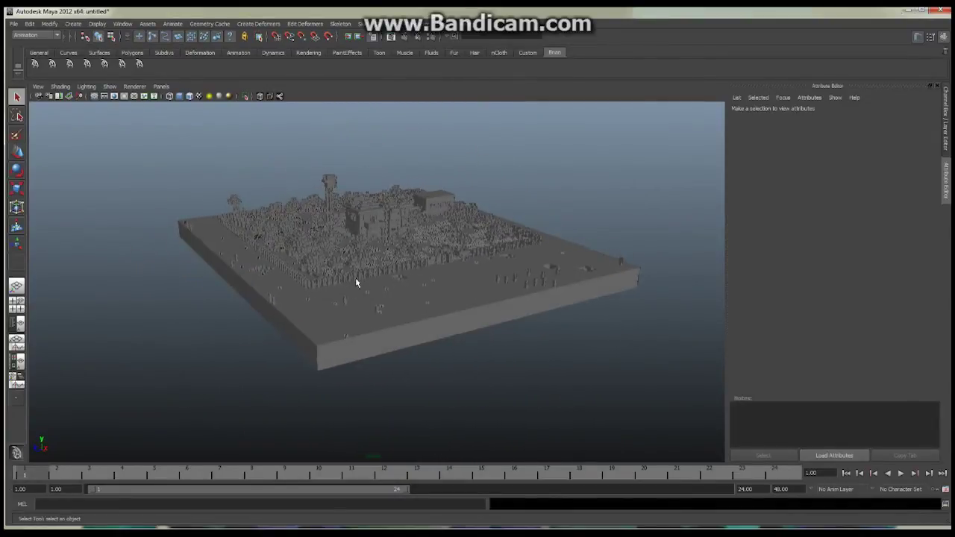
click(63, 88)
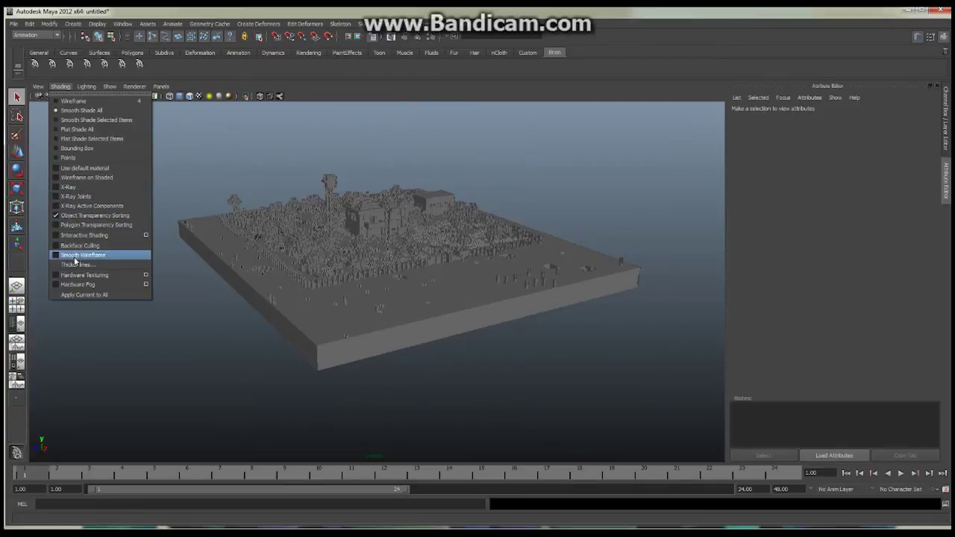
click(85, 274)
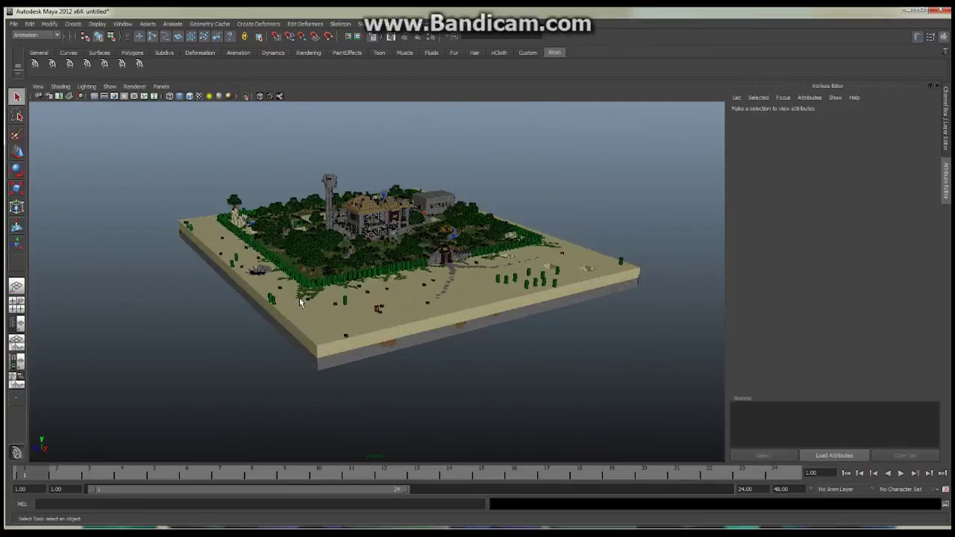
Tumble and dolly the camera in close to the house, its tower and front wall.
alt+drag(299, 302, 358, 299)
alt+right_drag(358, 299, 497, 295)
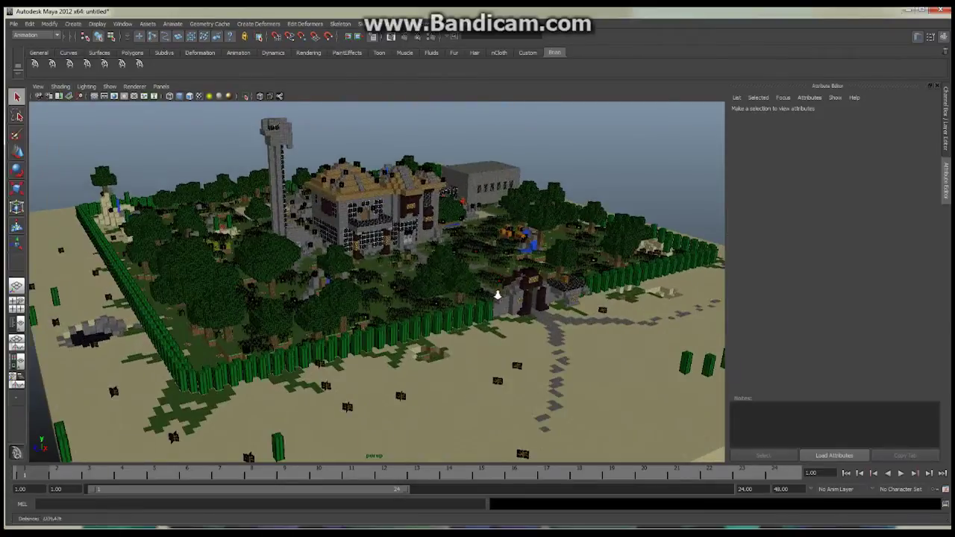
alt+drag(497, 295, 396, 287)
alt+right_drag(396, 287, 567, 276)
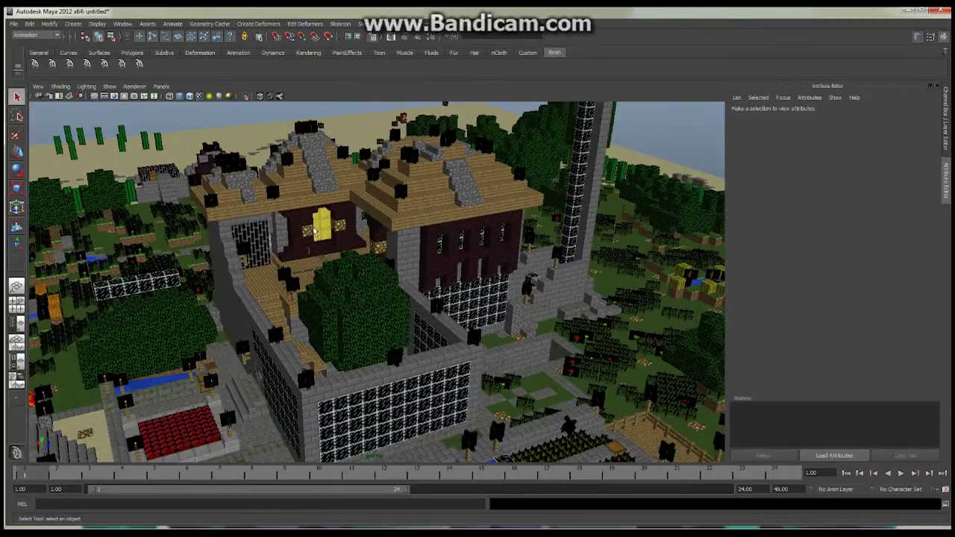
alt+drag(314, 231, 453, 321)
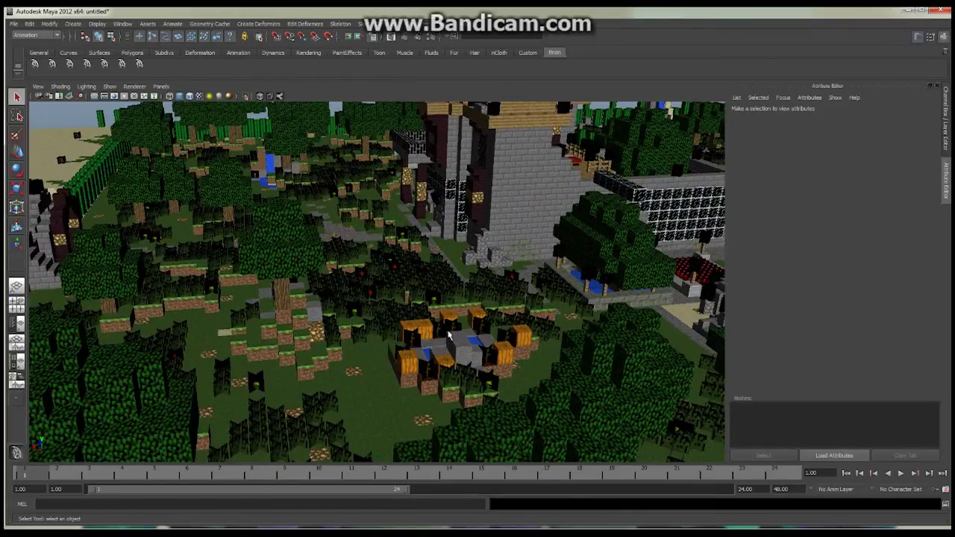
Select the QuestForEden:Pumpkin_Stem object in the garden to load its attributes.
click(441, 338)
alt+drag(415, 326, 450, 336)
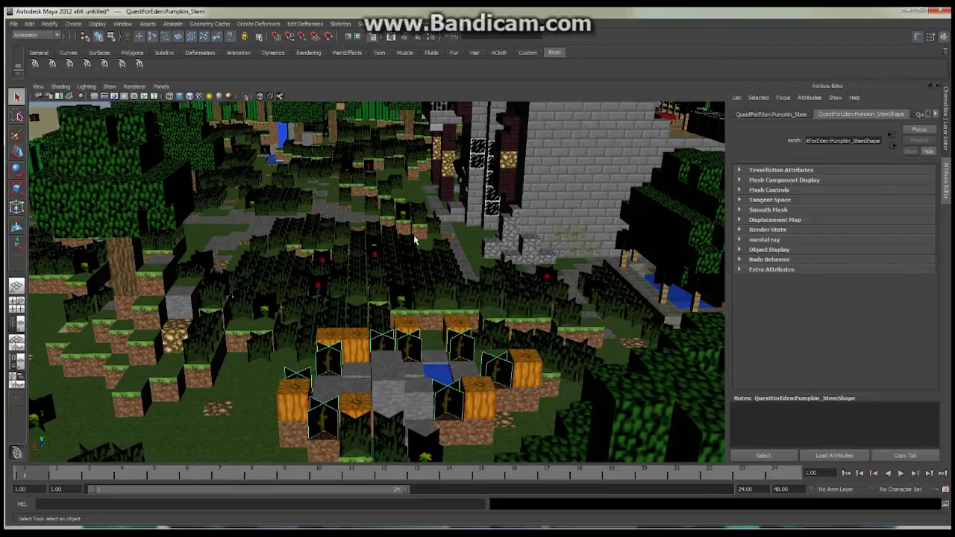
alt+drag(564, 204, 424, 289)
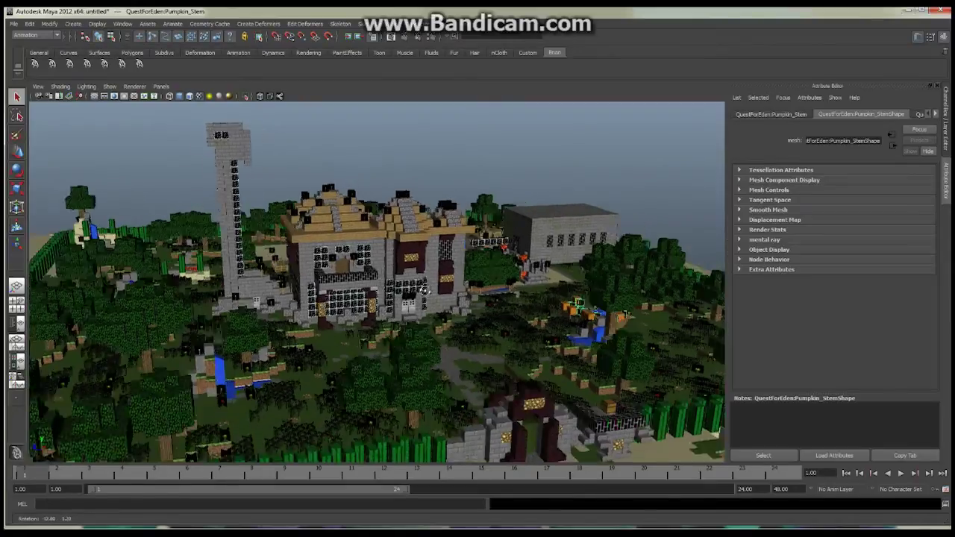
Orbit around the textured village, viewing the gate and house from high and wide angles.
alt+right_drag(425, 290, 512, 313)
alt+drag(479, 313, 347, 286)
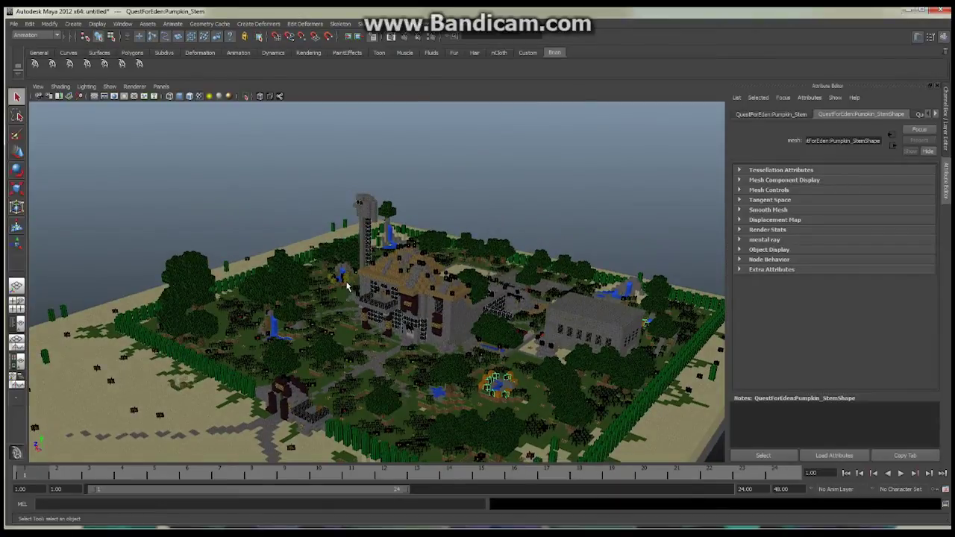
mouse_move(366, 299)
alt+right_down()
mouse_move(422, 286)
mouse_move(384, 294)
alt+right_up()
alt+drag(384, 294, 313, 343)
alt+right_drag(313, 343, 415, 341)
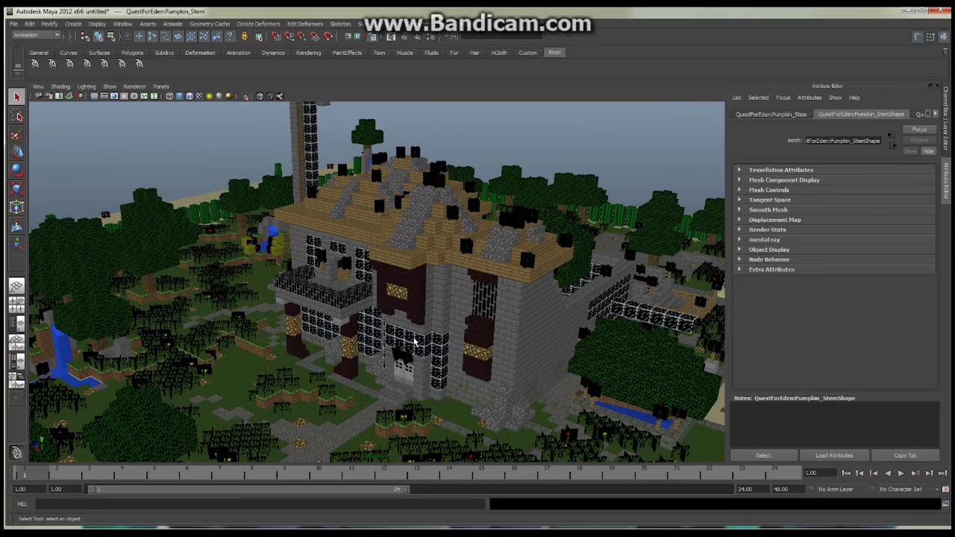
alt+drag(509, 315, 459, 309)
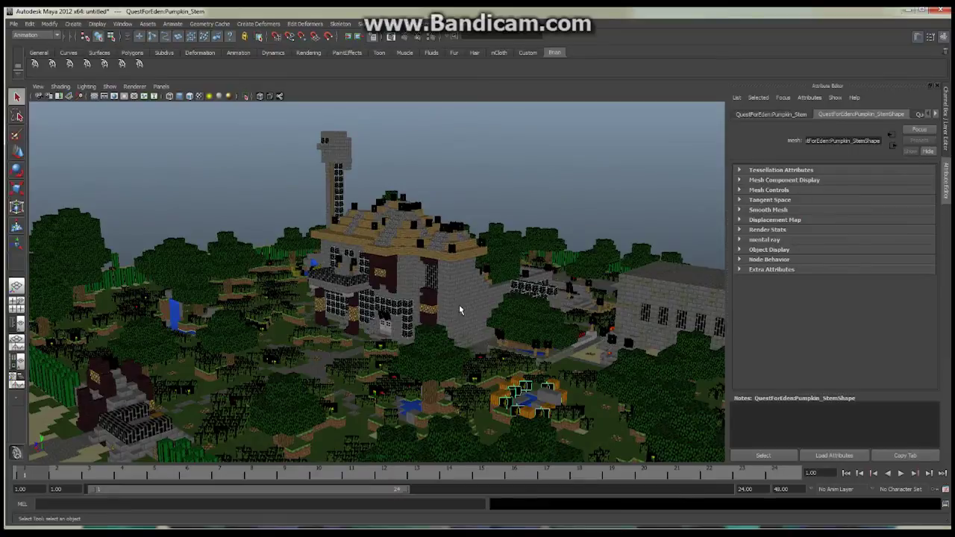